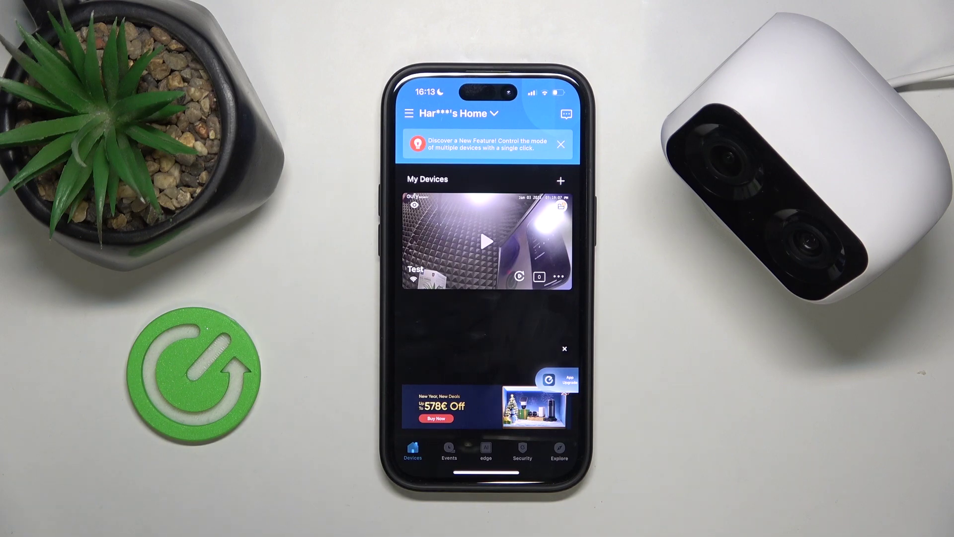
# Refresh the device list and go to the Test camera's General settings page
pyautogui.moveTo(543, 299); pyautogui.dragTo(551, 370)
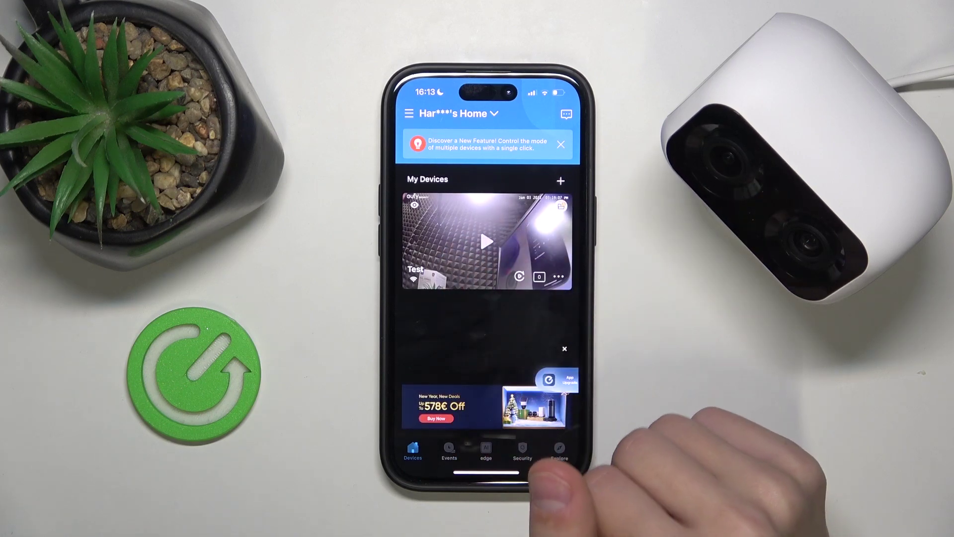
pyautogui.click(559, 276)
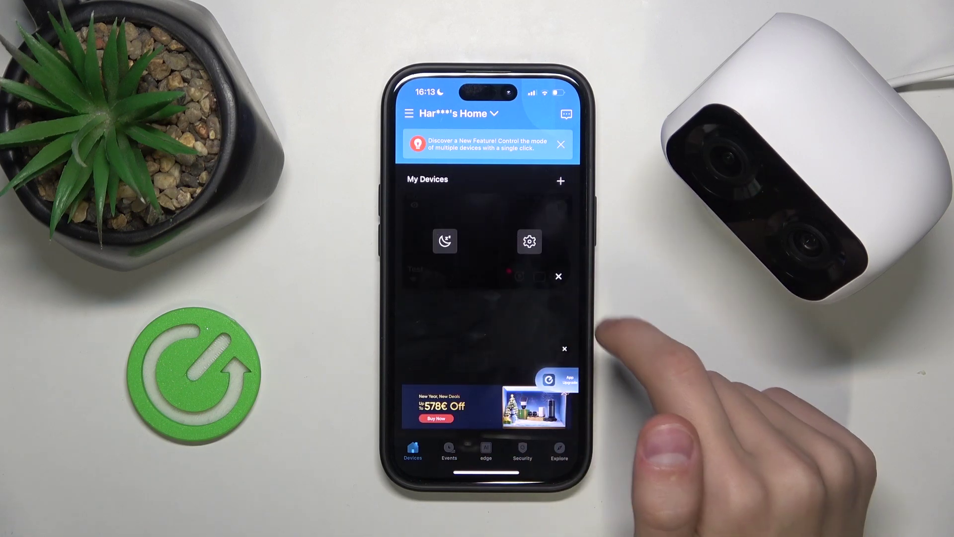
pyautogui.click(529, 240)
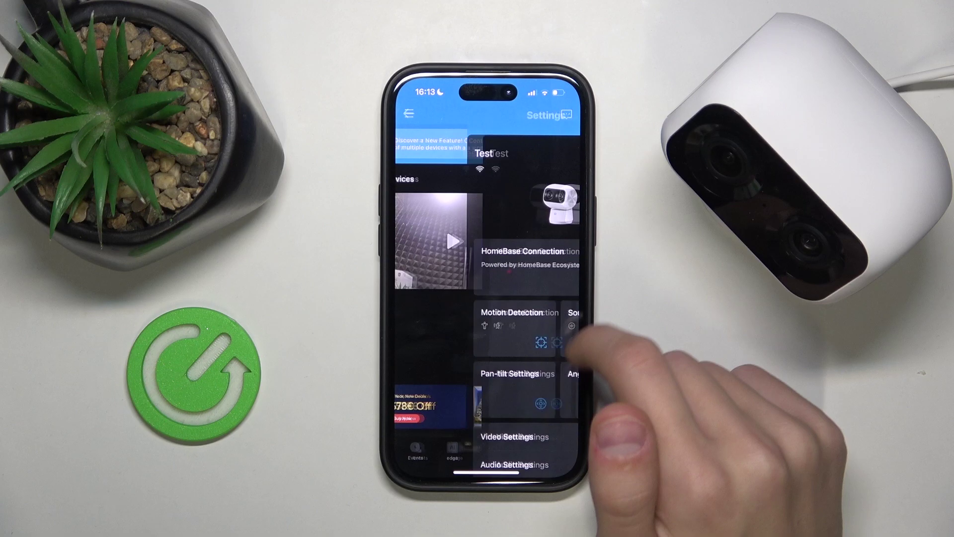
pyautogui.scroll(-1, 523, 336)
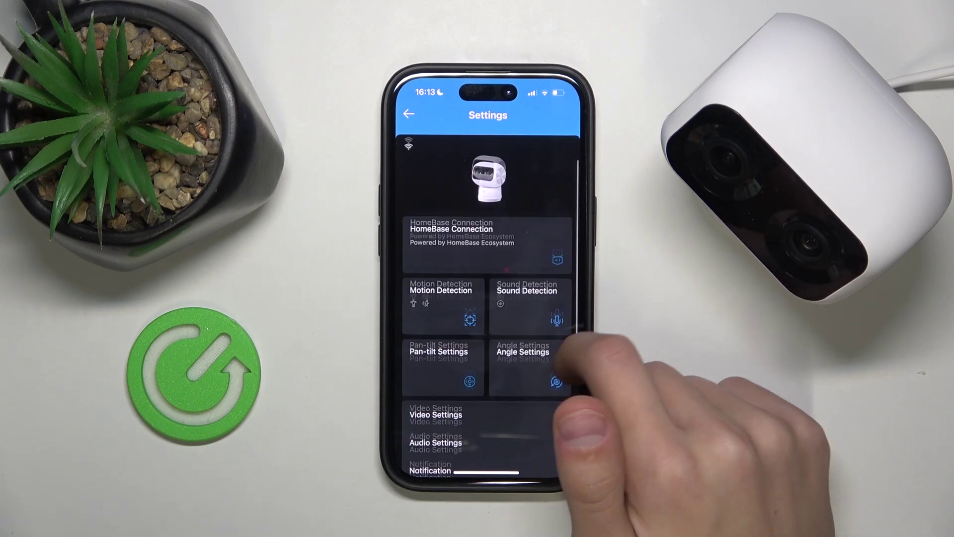
pyautogui.scroll(-2, 564, 343)
pyautogui.click(522, 379)
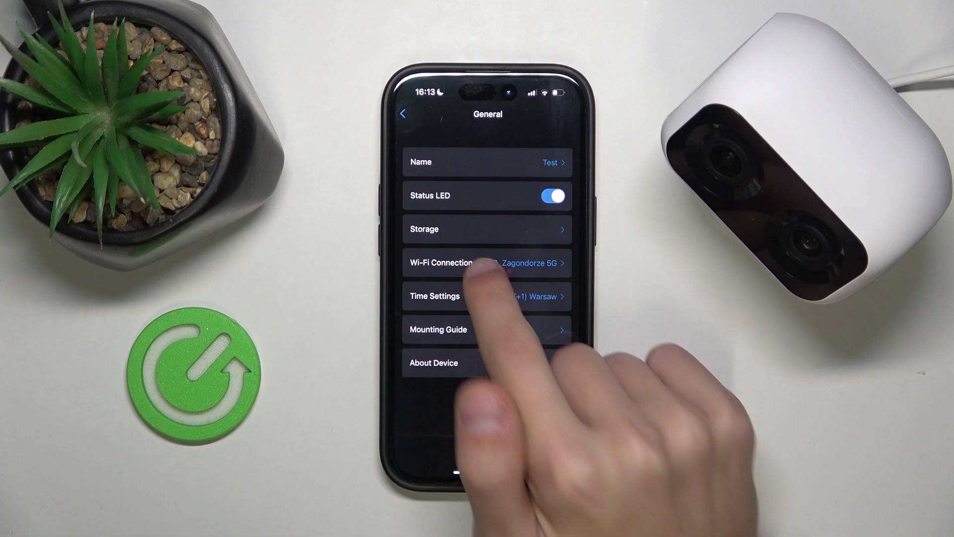
# Show the Test camera's Wi-Fi Connection page with its current network and signal strength
pyautogui.click(477, 262)
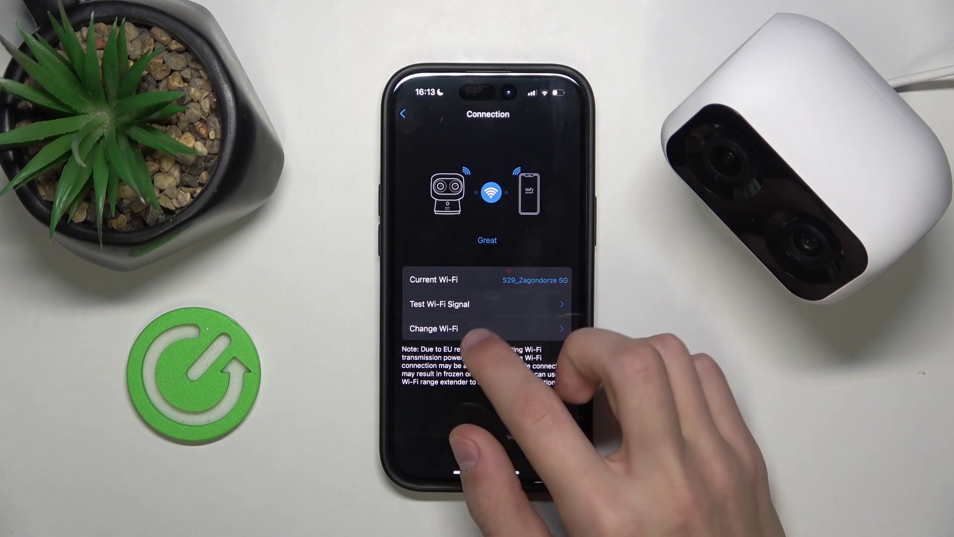
# Go to Change Wi-Fi and pull down to refresh the nearby network list
pyautogui.click(487, 278)
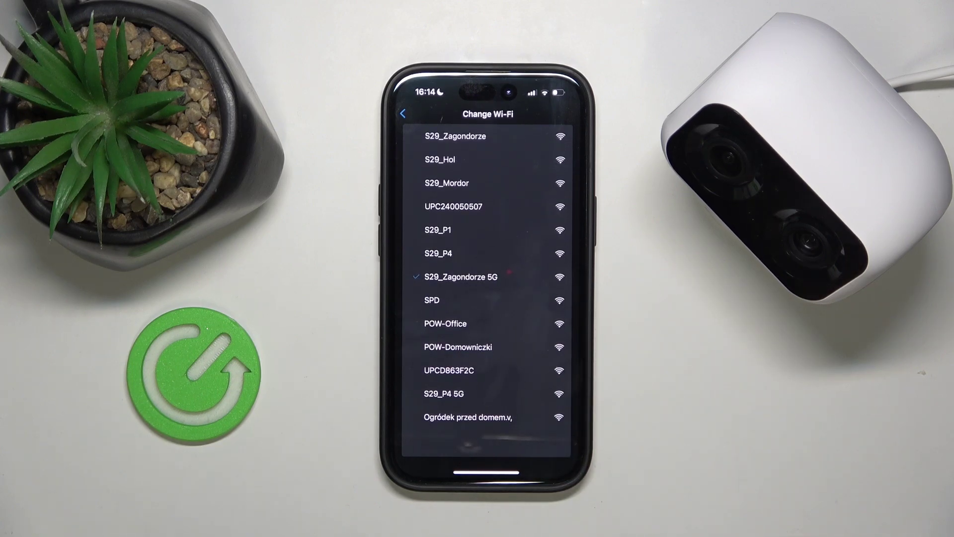
pyautogui.moveTo(522, 328); pyautogui.dragTo(522, 373)
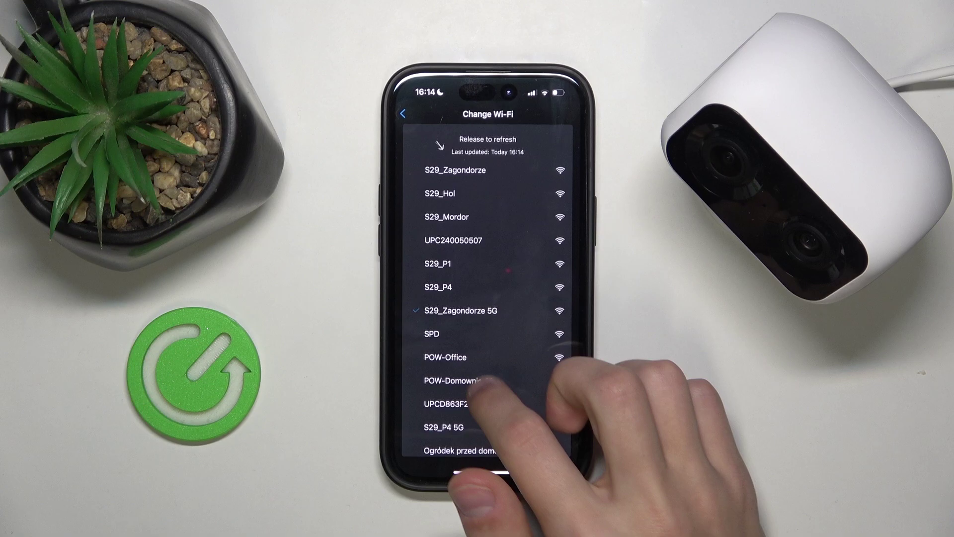